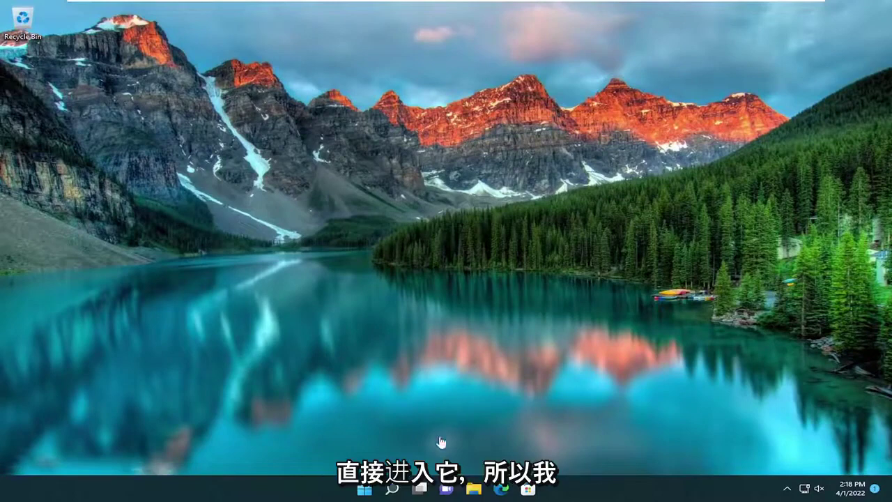
Step: Search Windows for 'chrome' and launch Google Chrome from the results
click(392, 489)
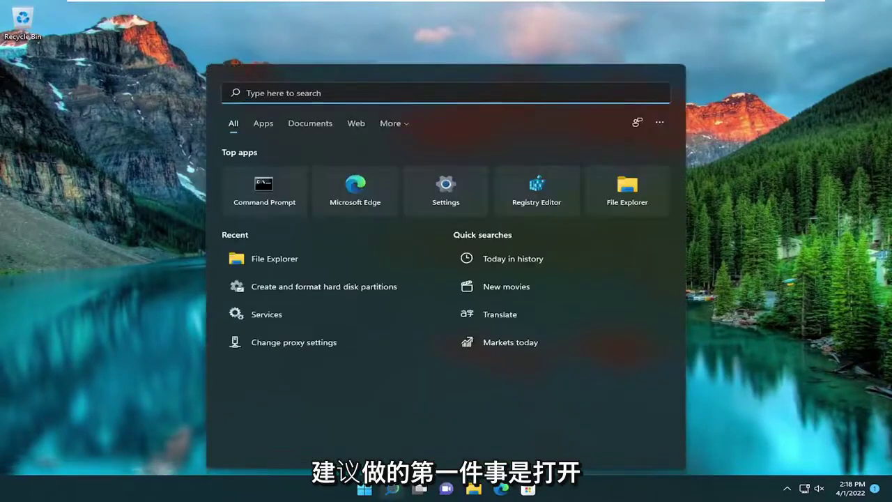
text(ch)
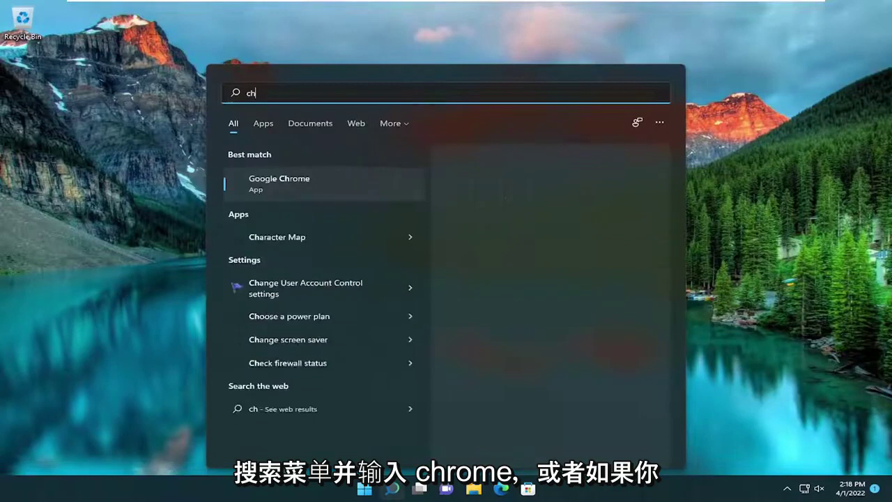
text(rome)
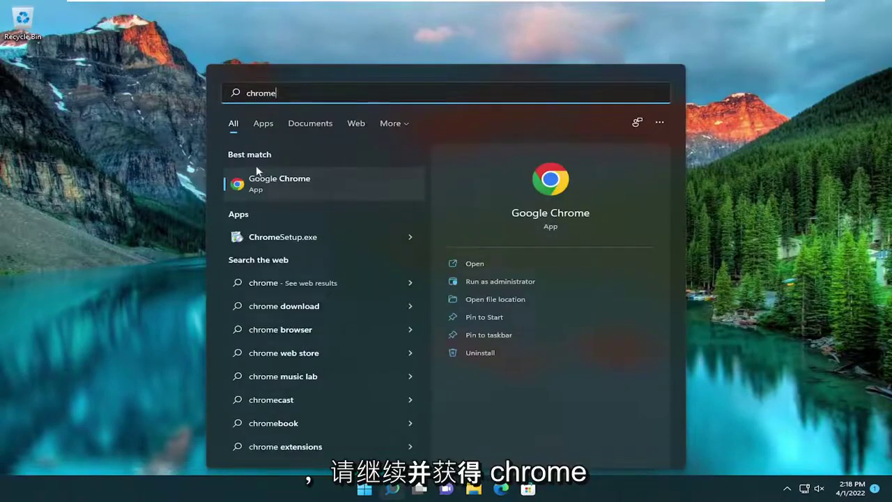
click(286, 184)
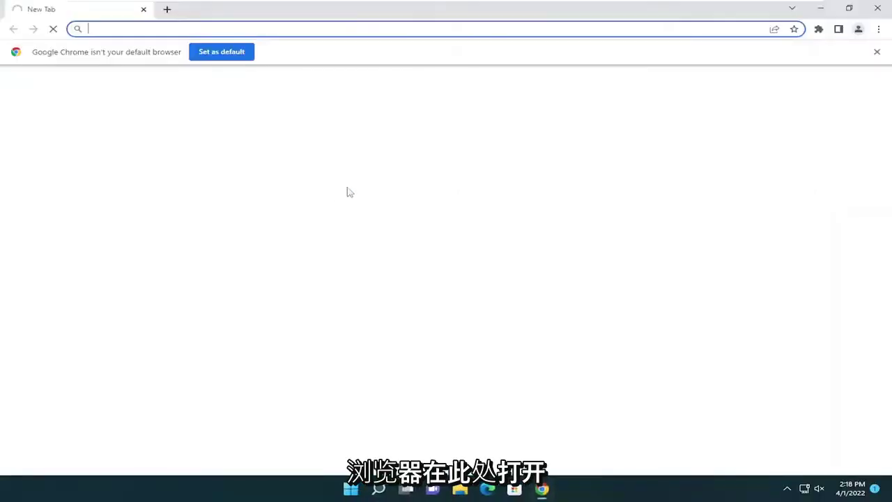
Step: Dismiss the default-browser notice and go to Settings > Advanced > Reset and clean up
click(876, 52)
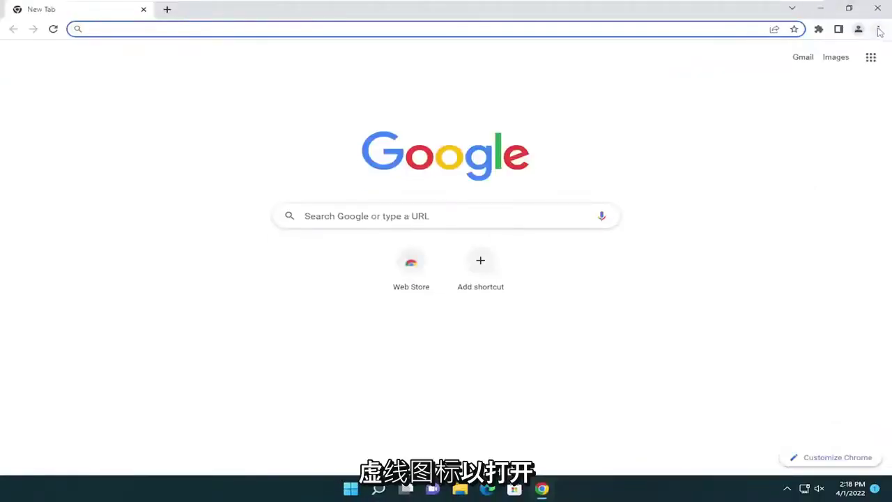
click(878, 30)
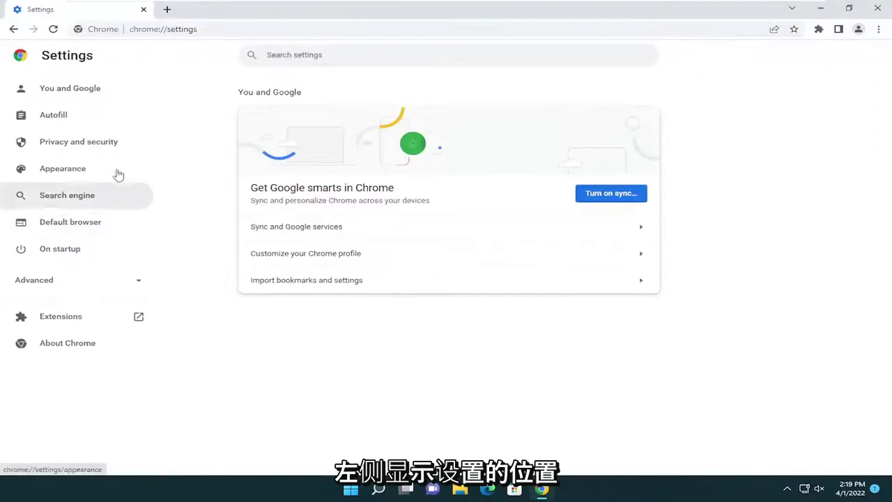
click(39, 285)
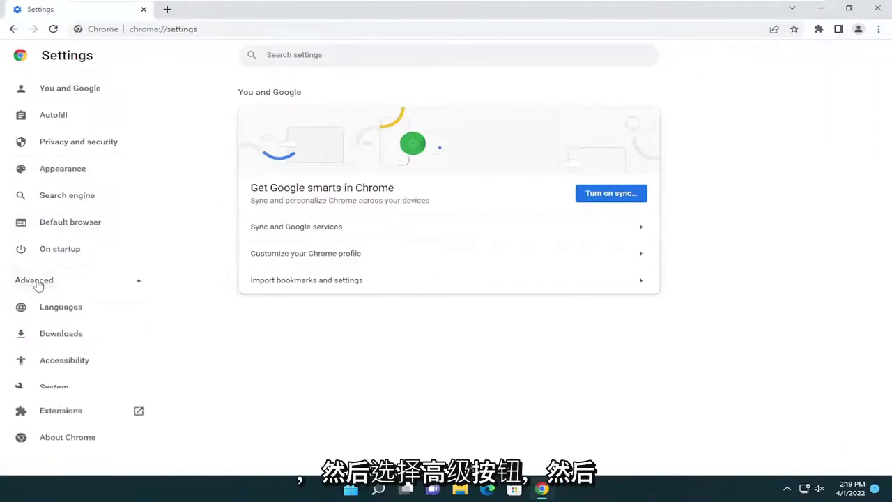
click(55, 418)
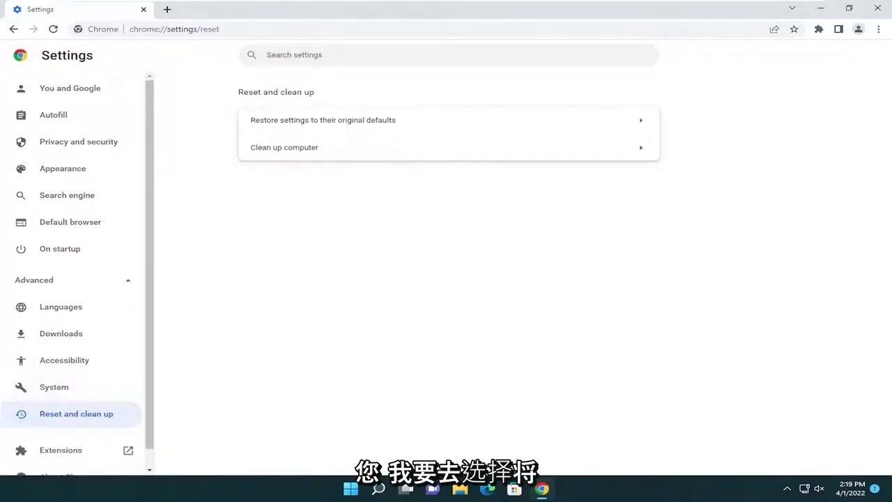
Step: Restore settings to original defaults with 'Help make Chrome better' unchecked
click(365, 124)
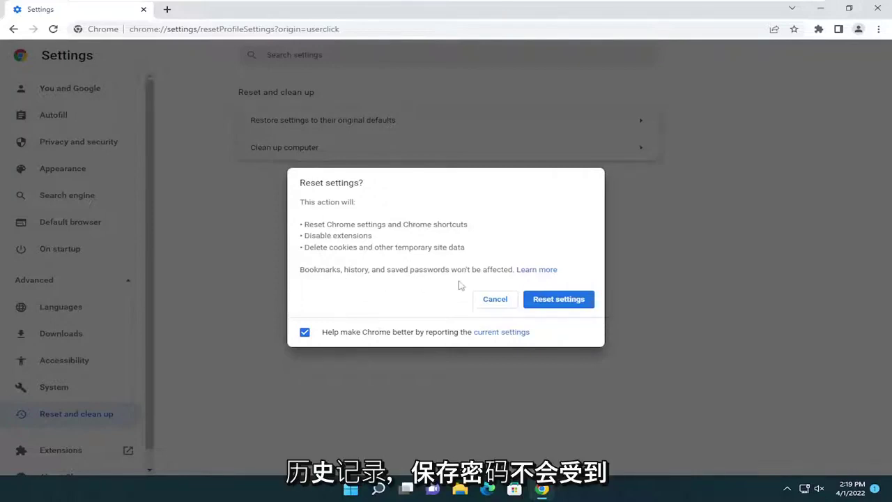
click(305, 333)
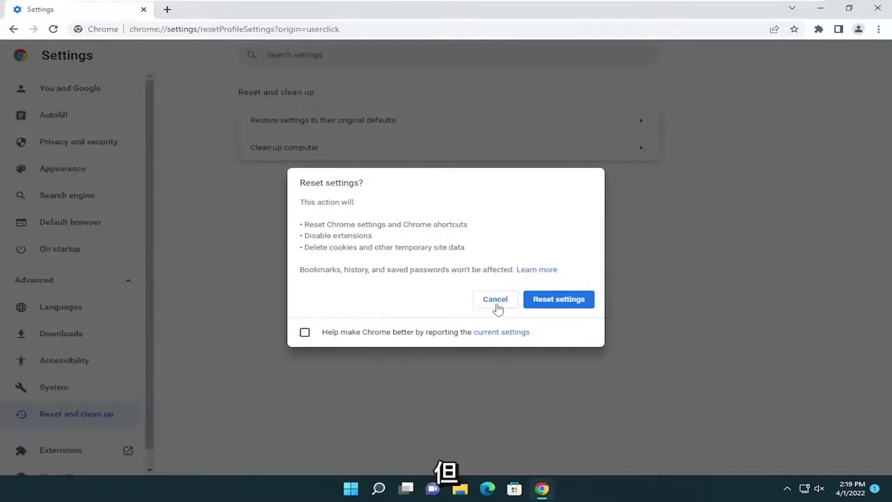
click(568, 301)
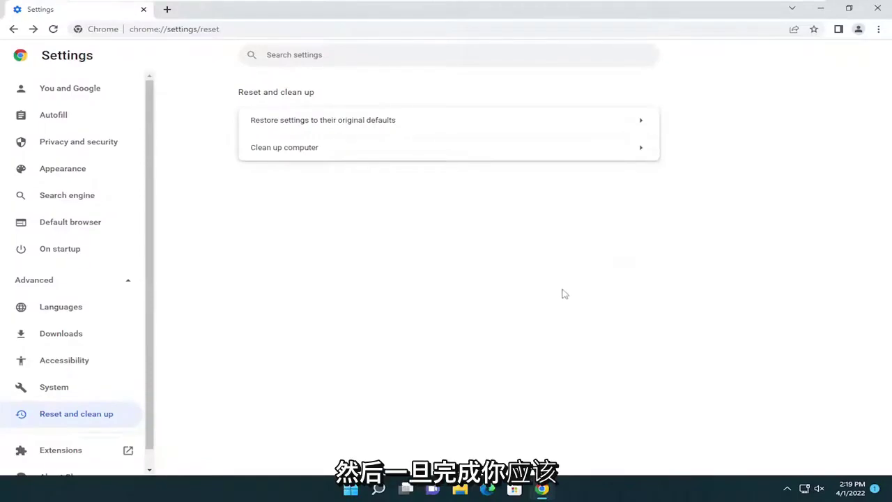
Step: Close Chrome and relaunch it by searching 'chrome' in Windows Search
click(879, 7)
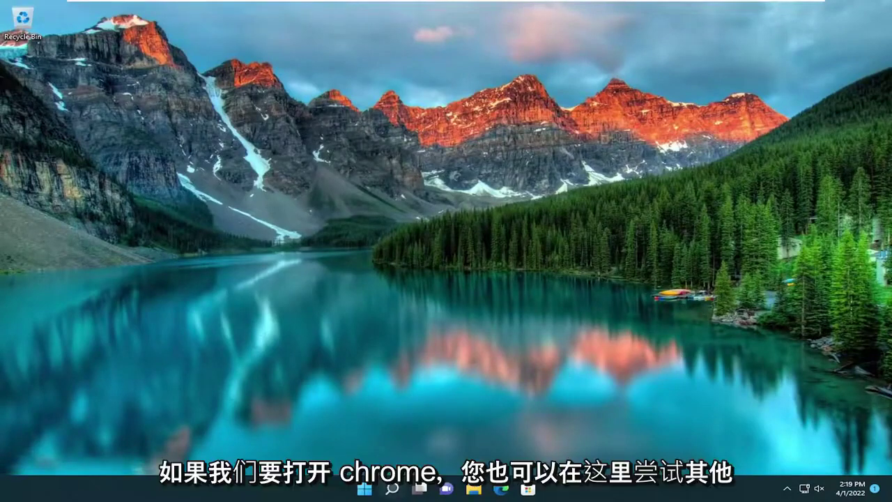
click(393, 490)
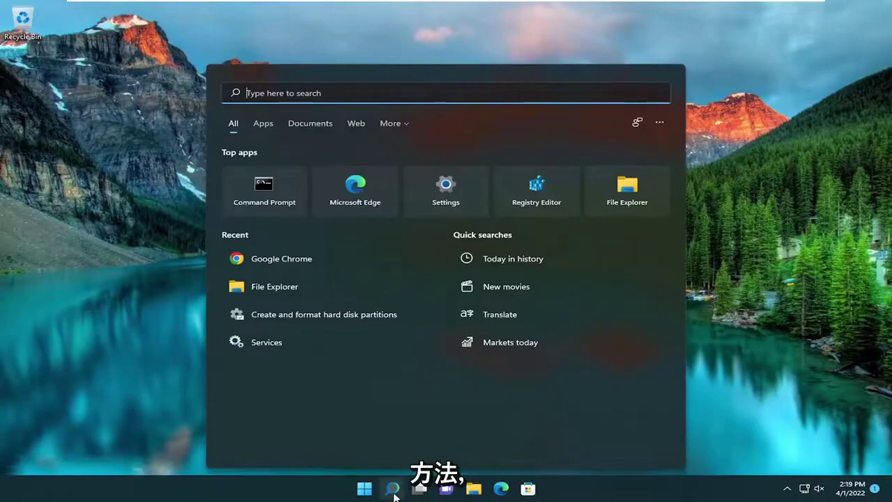
text(chrome)
key(Return)
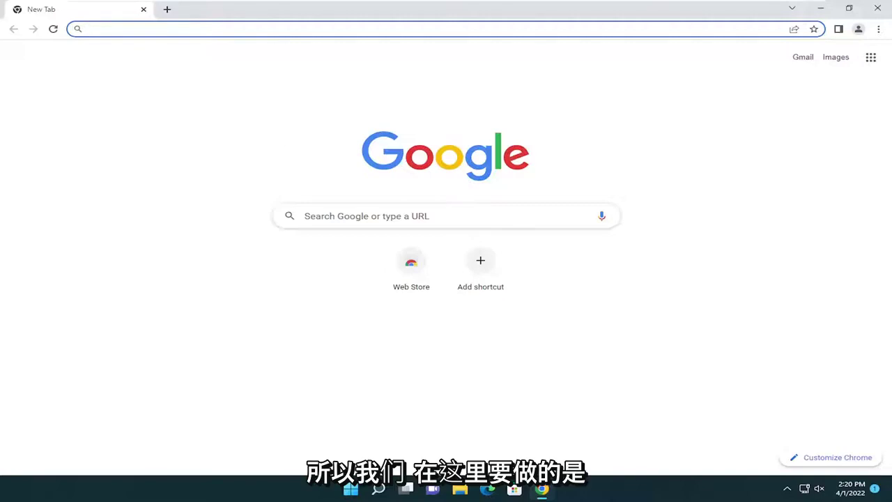
Step: Switch off 'Use hardware acceleration when available' under System settings and relaunch Chrome
click(879, 30)
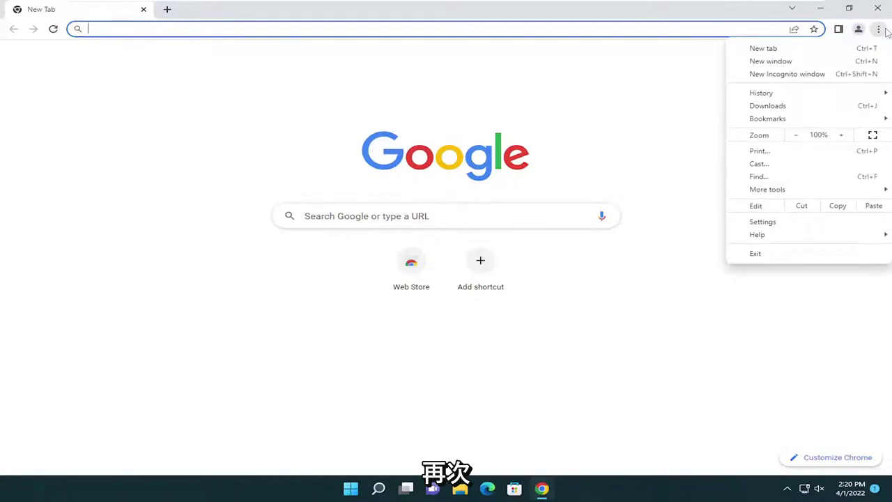
click(763, 221)
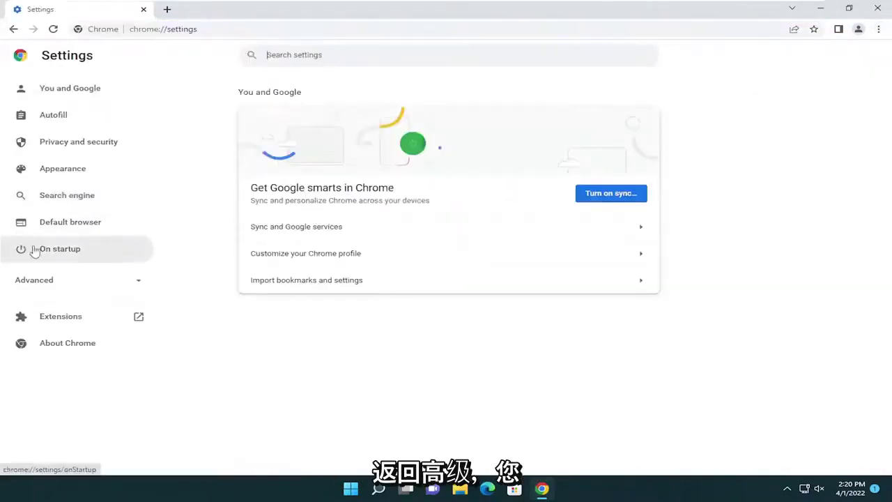
click(47, 285)
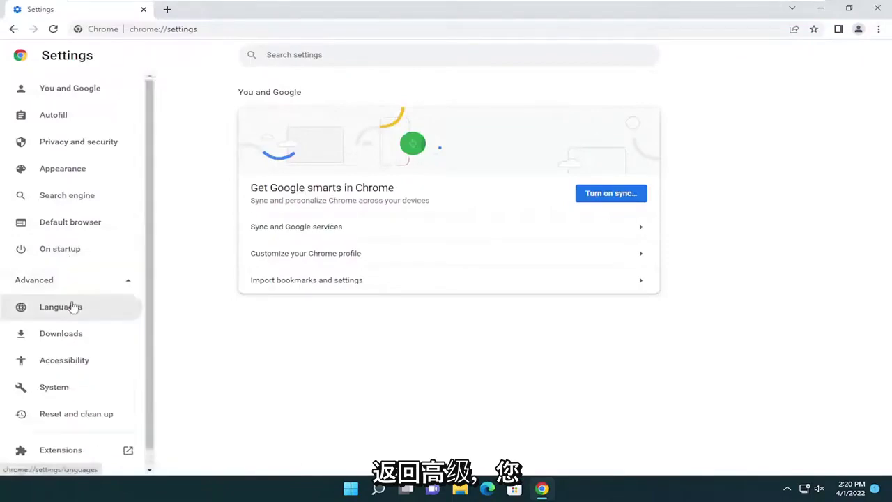
scroll(45, 363, down, 1)
click(46, 365)
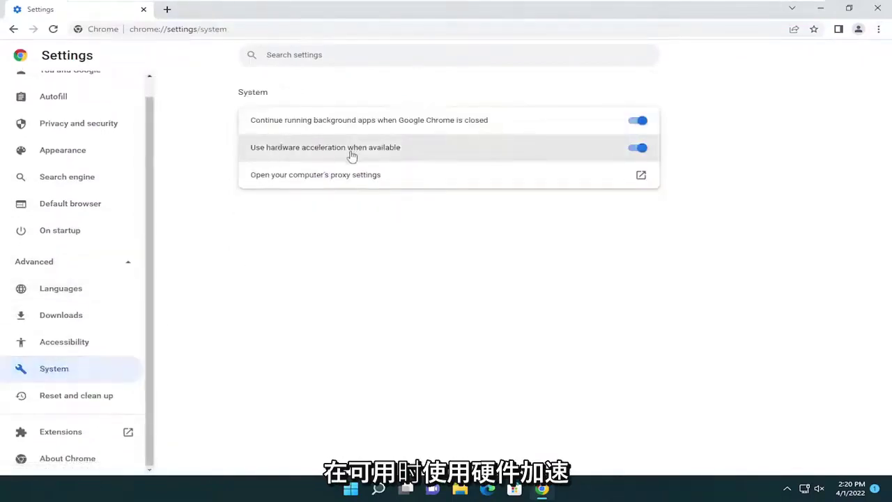
click(640, 148)
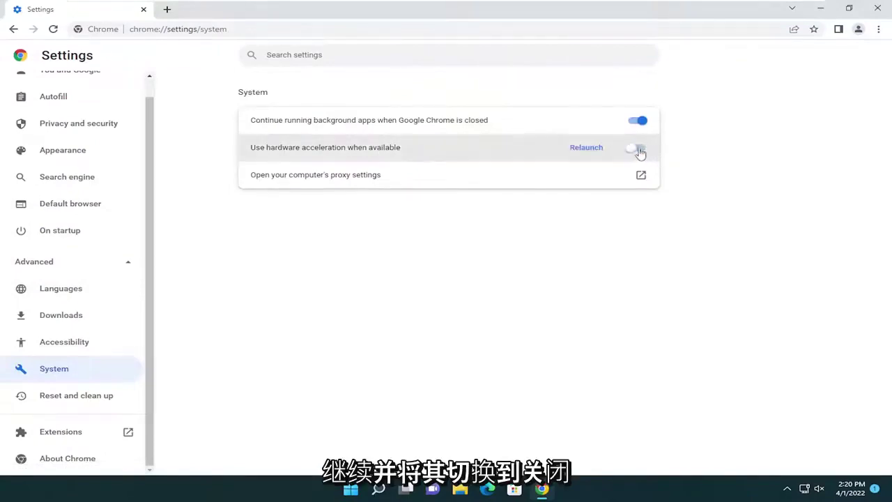
click(584, 147)
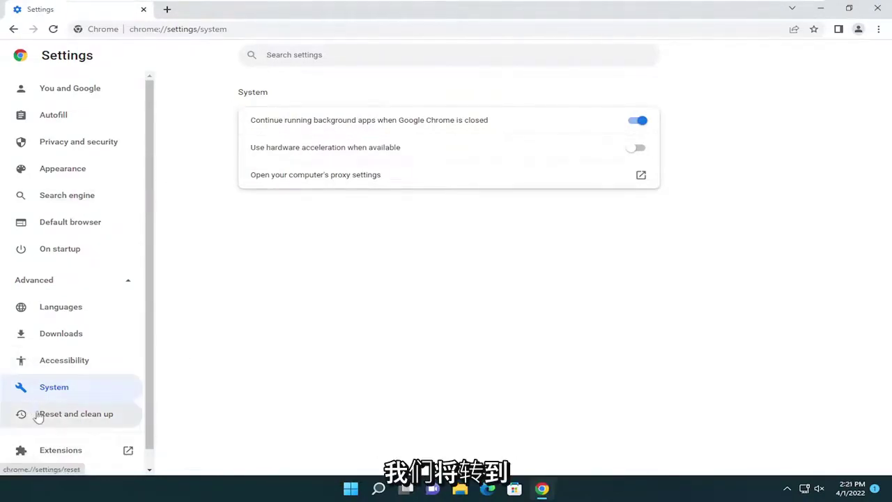
Step: Run the Clean up computer Find scan until it reports no harmful software
click(72, 415)
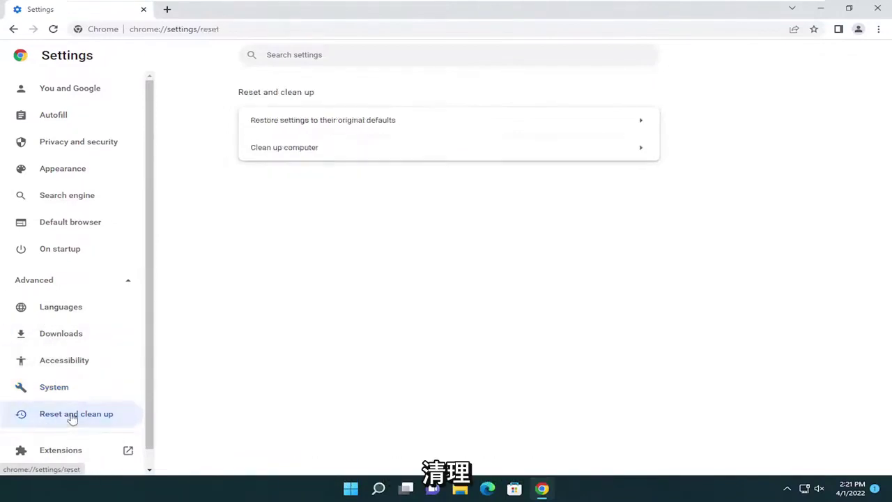
click(306, 154)
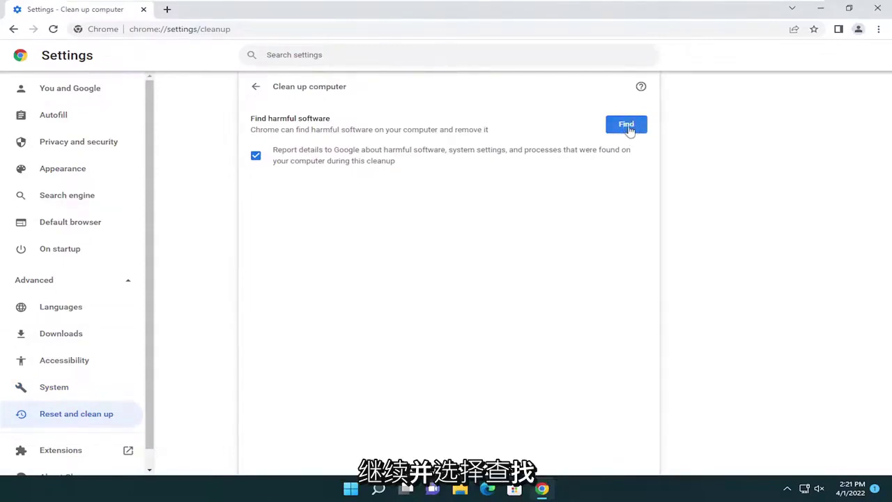
click(635, 131)
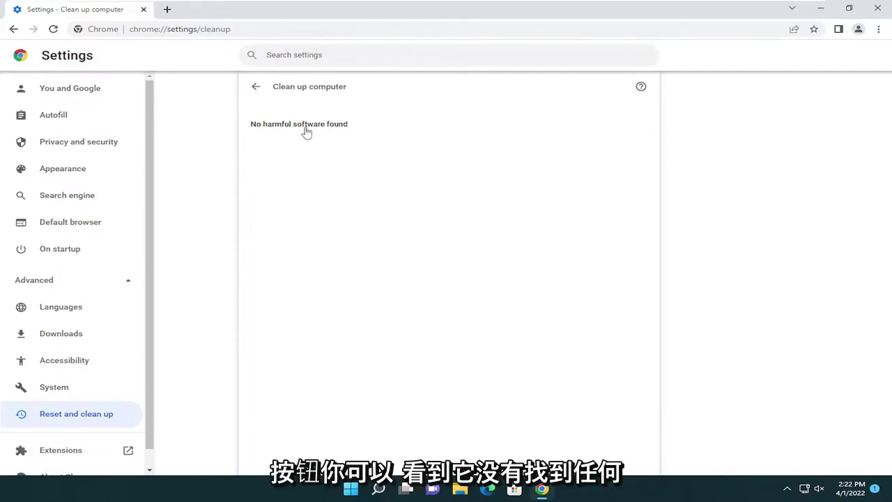
Step: Return to the Reset and clean up page and close the Chrome window
click(256, 87)
click(877, 9)
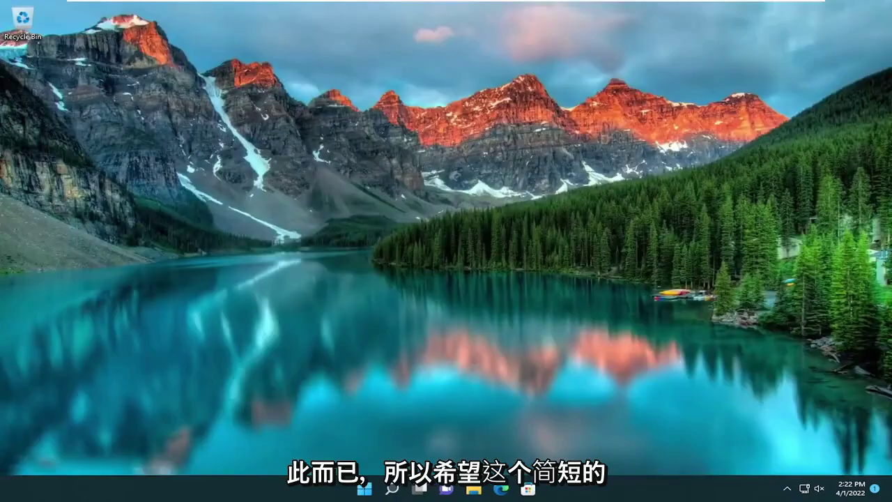